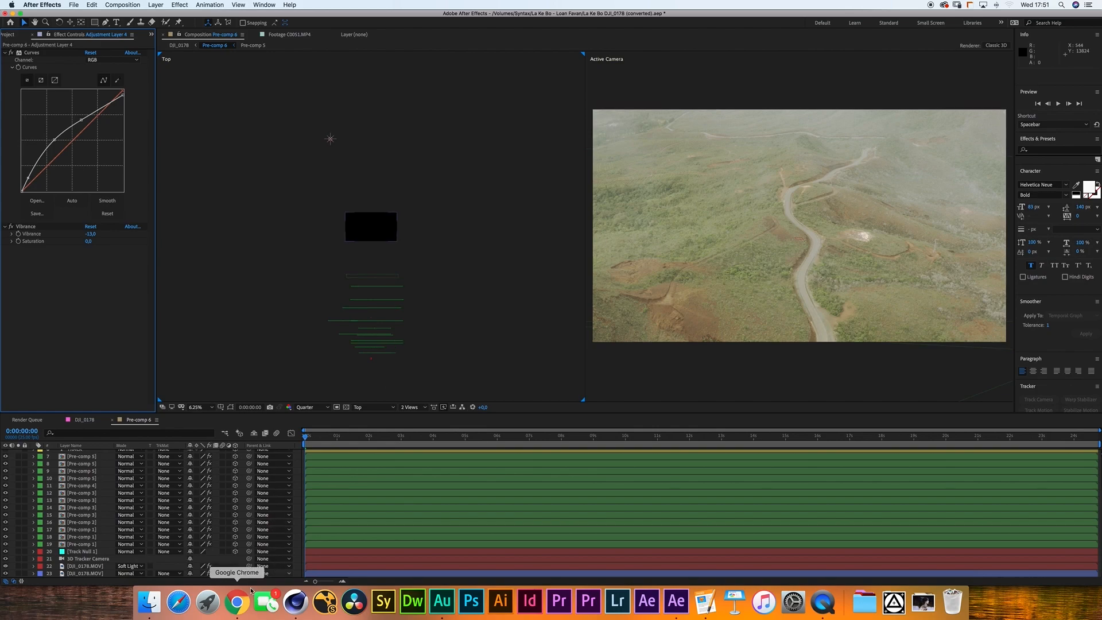
Step: Switch to Chrome and look through the 400+ RAW Cloud Pack, Clear Sky RAW Pack and 26 RAW UK Clouds Pack on ArtStation
left_click(237, 602)
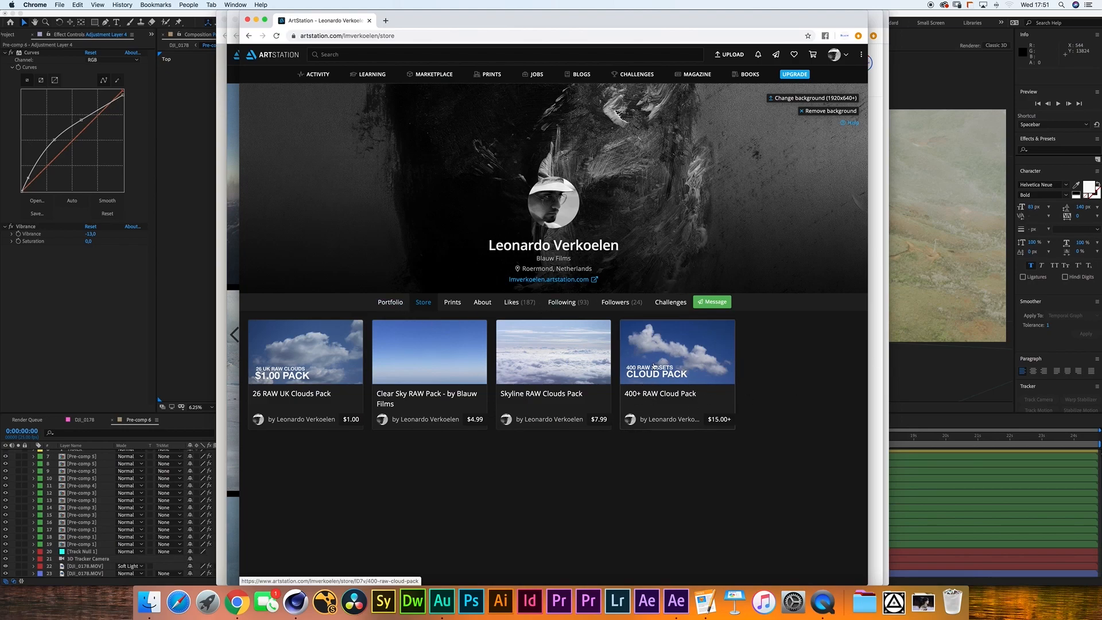
left_click(675, 375)
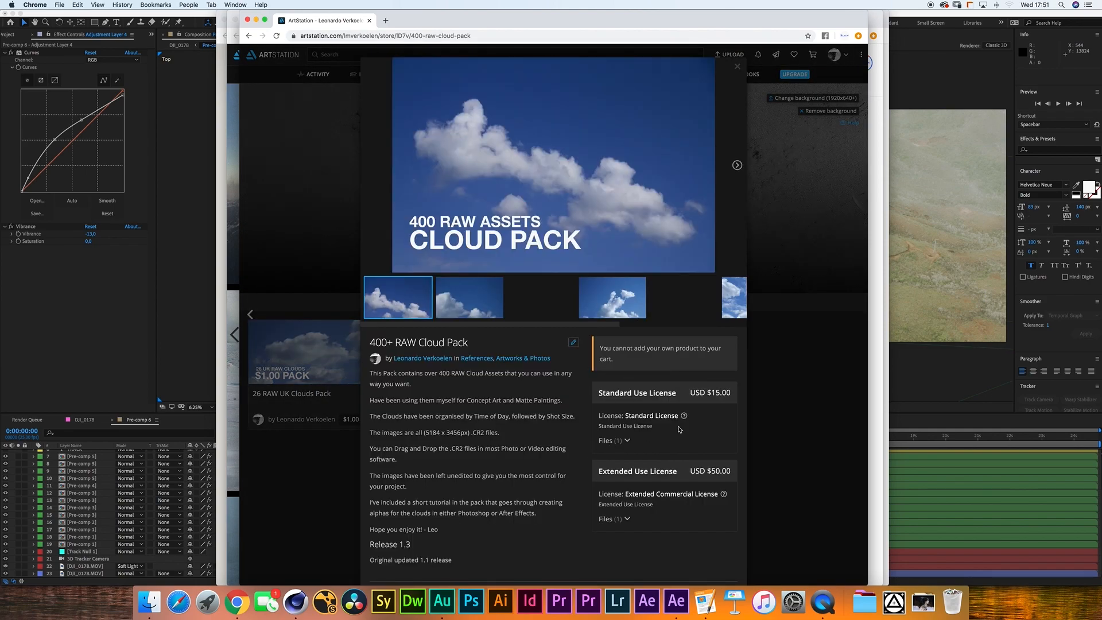
key("Escape")
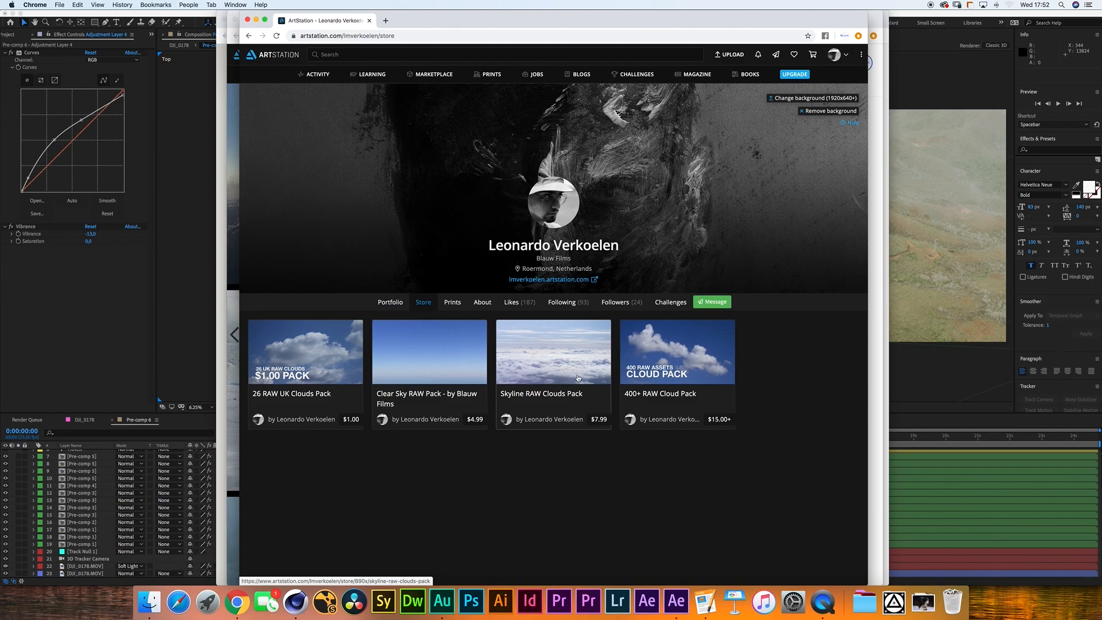
left_click(461, 367)
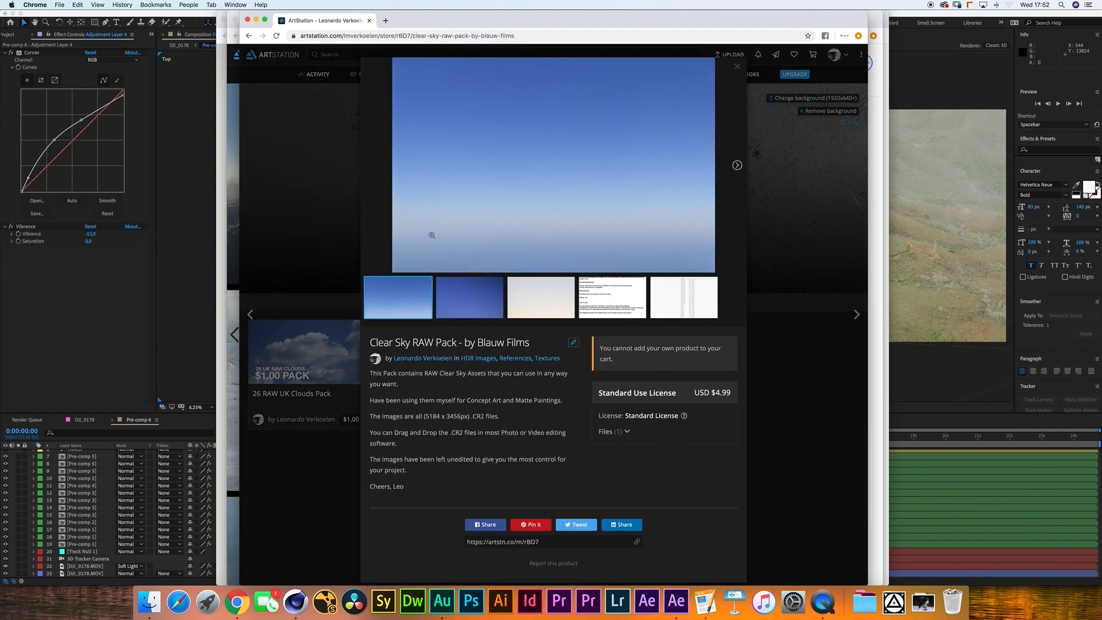
left_click(475, 299)
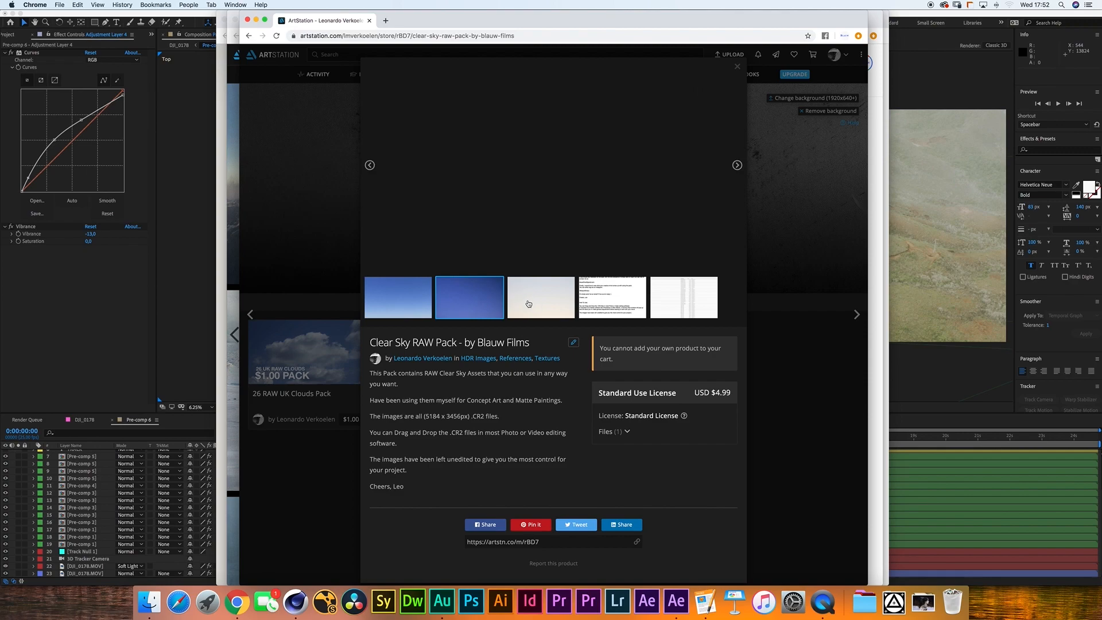
key("Escape")
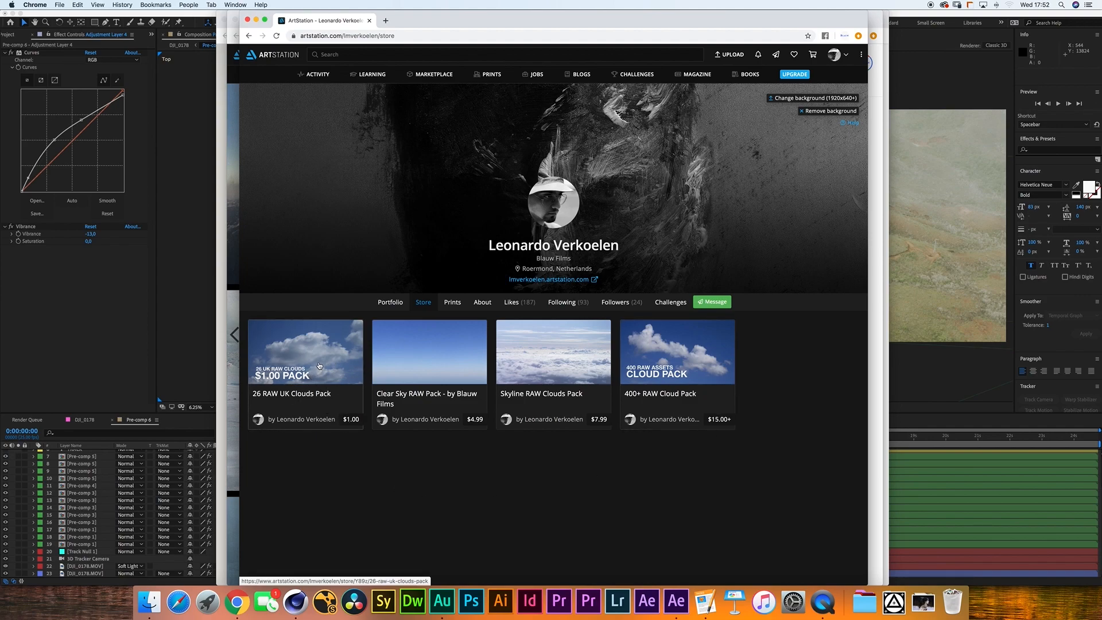
left_click(327, 381)
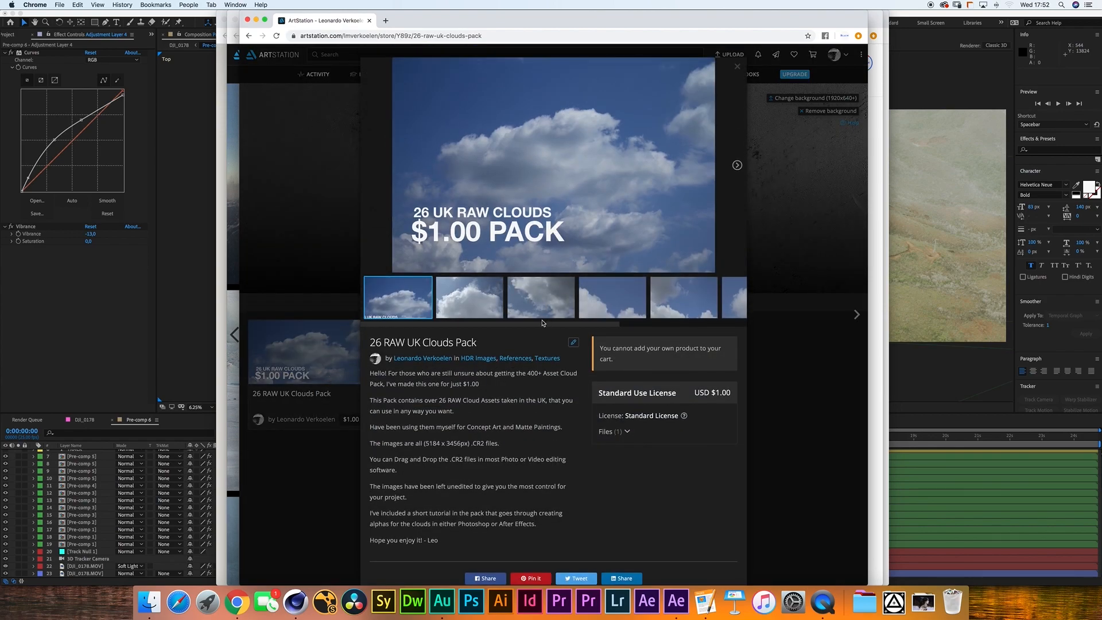
key("Escape")
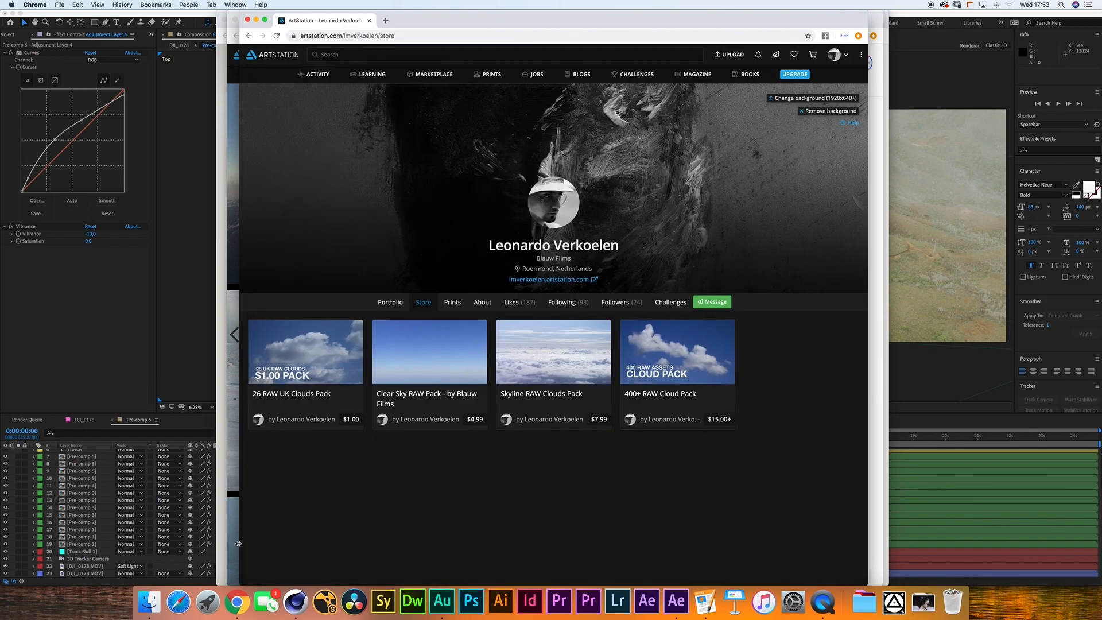
Step: Switch to Finder, browse the cloud images in the Single folder and preview one Early Afternoon CR2 file
left_click(149, 601)
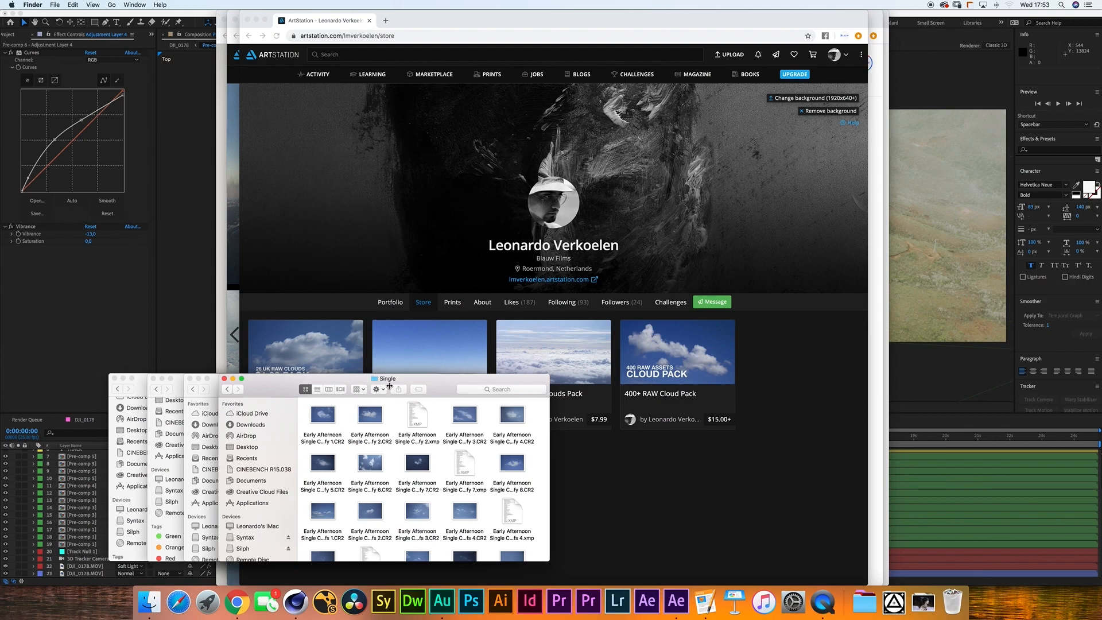
scroll(395, 471, "down", 5)
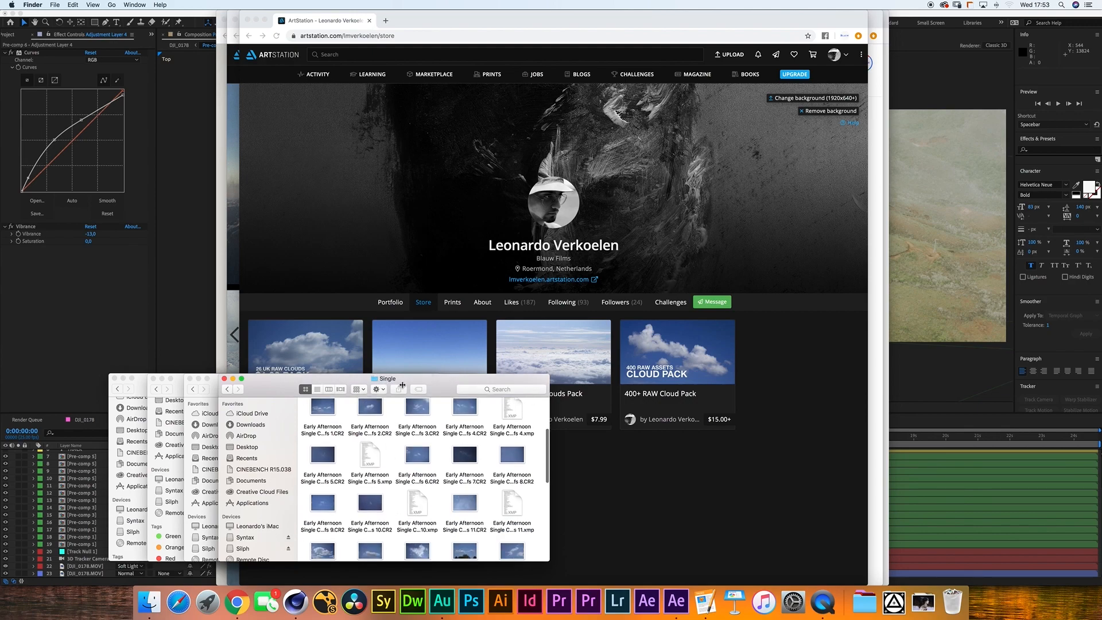
scroll(397, 472, "down", 3)
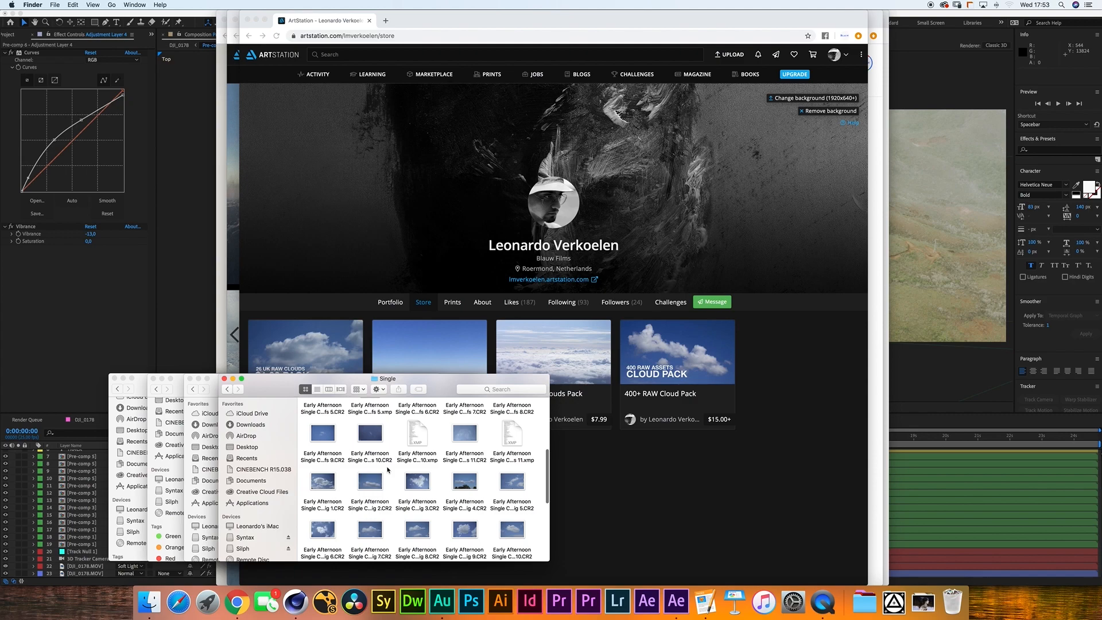
scroll(388, 469, "up", 5)
left_click(371, 493)
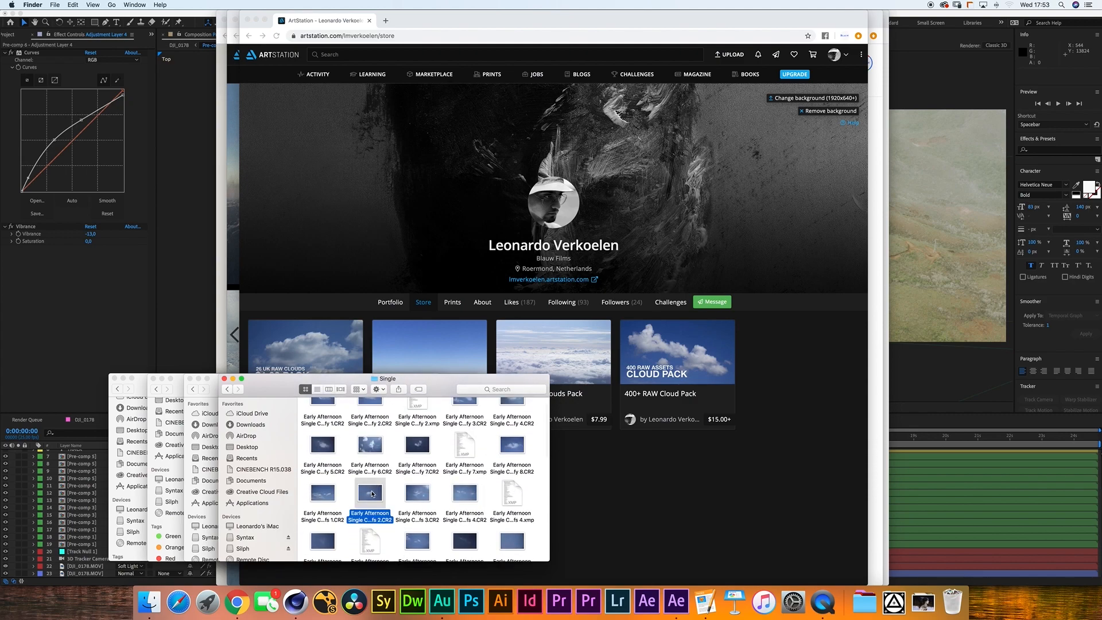
key("space")
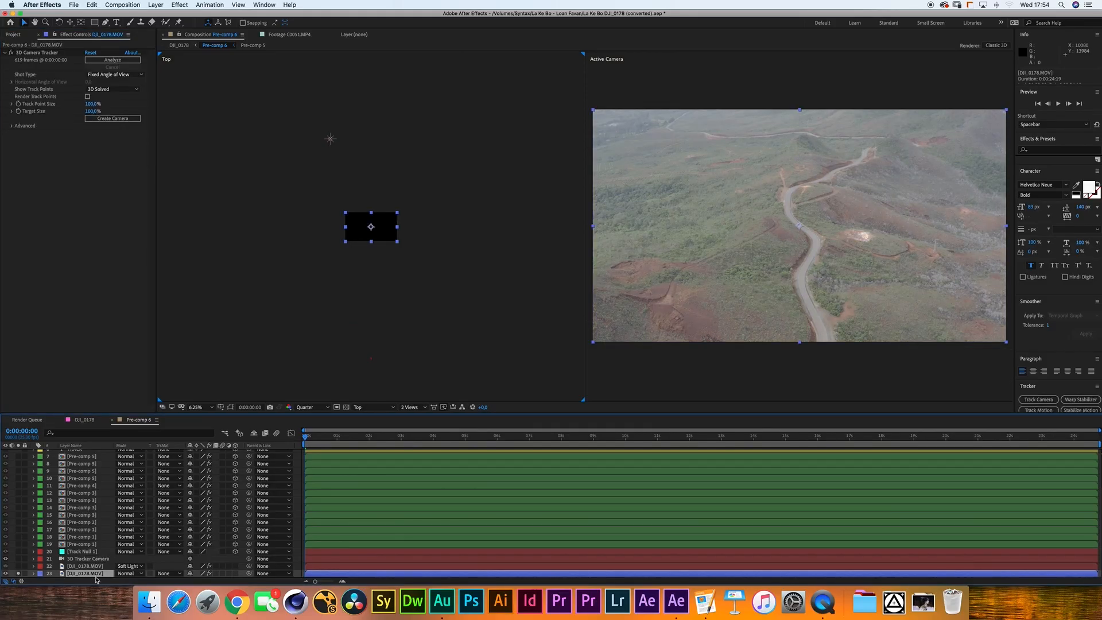
Step: In After Effects, play the soloed DJI_0178.MOV drone footage and move through to its last frame
key("space")
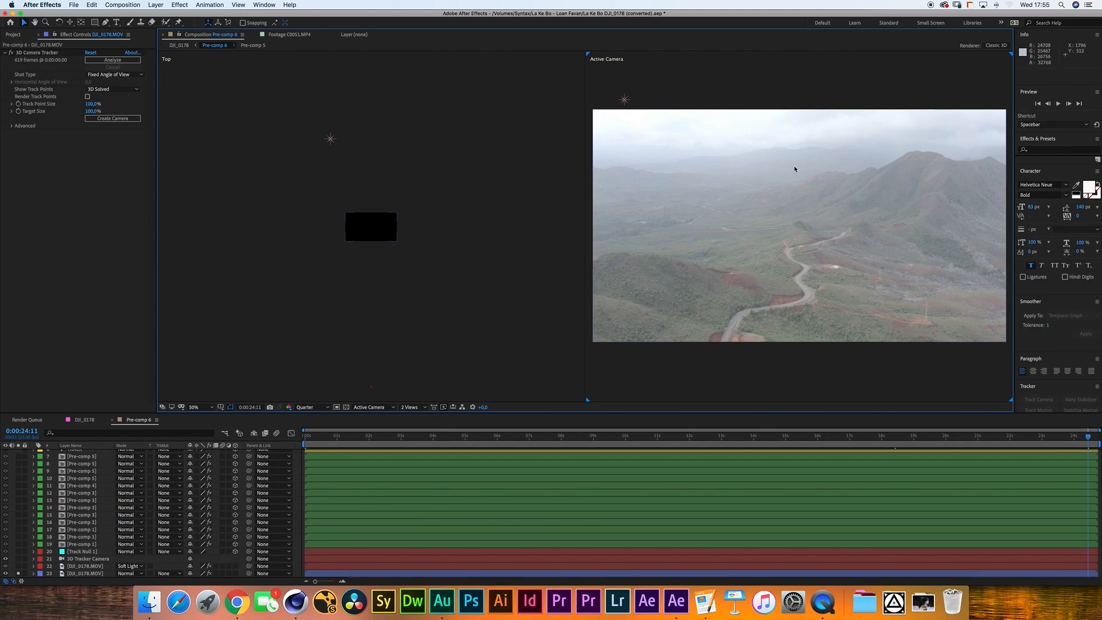
left_click_drag(1027, 436, 1098, 473)
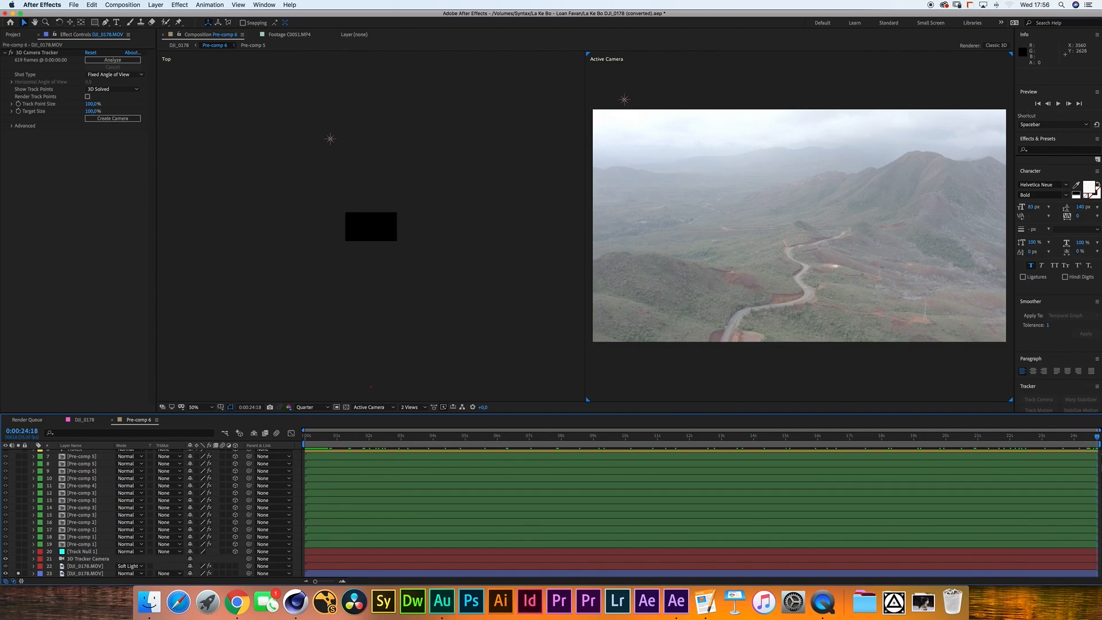
left_click(626, 339)
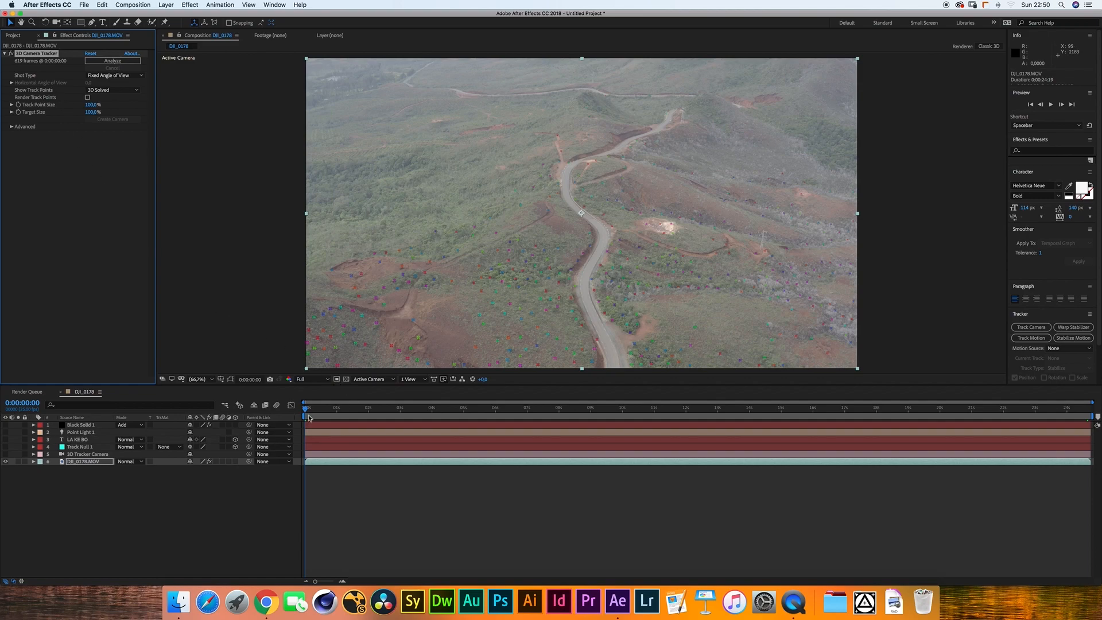
Step: Play and scrub through the DJI_0178 footage to examine its 3D camera track points, and toggle the 3D Tracker Camera layer's visibility
left_click(308, 397)
key("space")
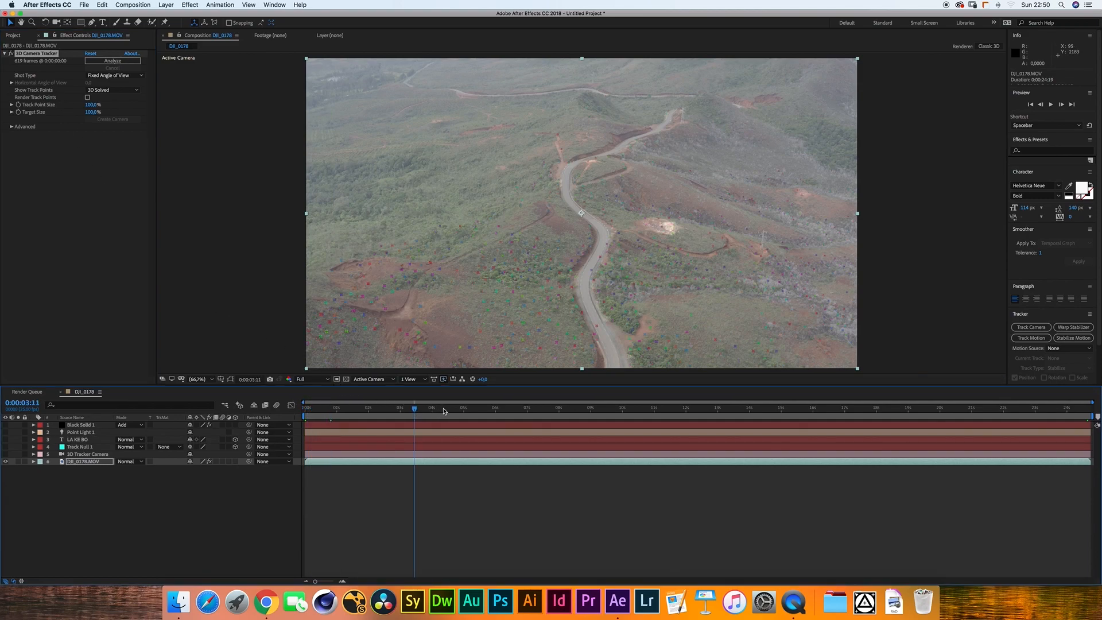
left_click(475, 409)
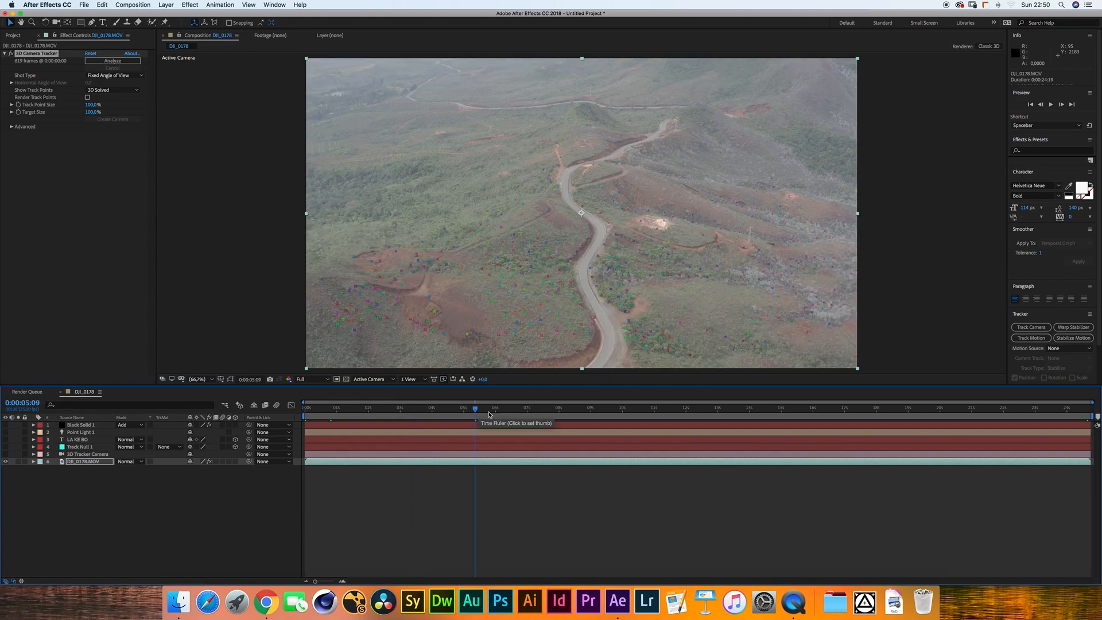
left_click(6, 455)
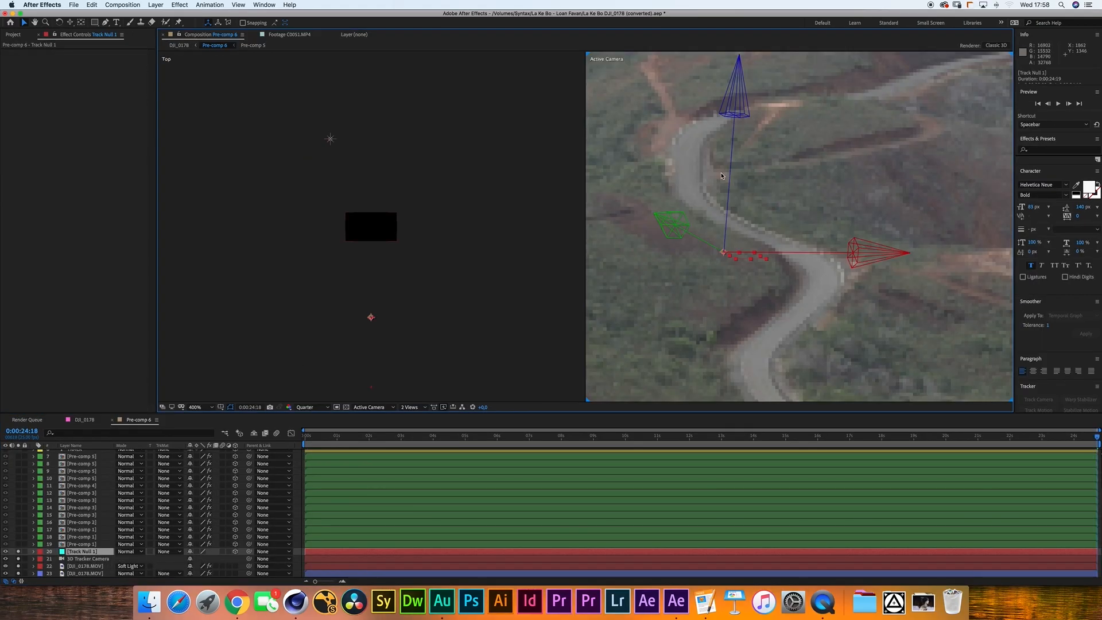
Step: Solo the TRACK text and Grid TRACK layers over the drone footage and play the composition to check the camera track
key("shift+/")
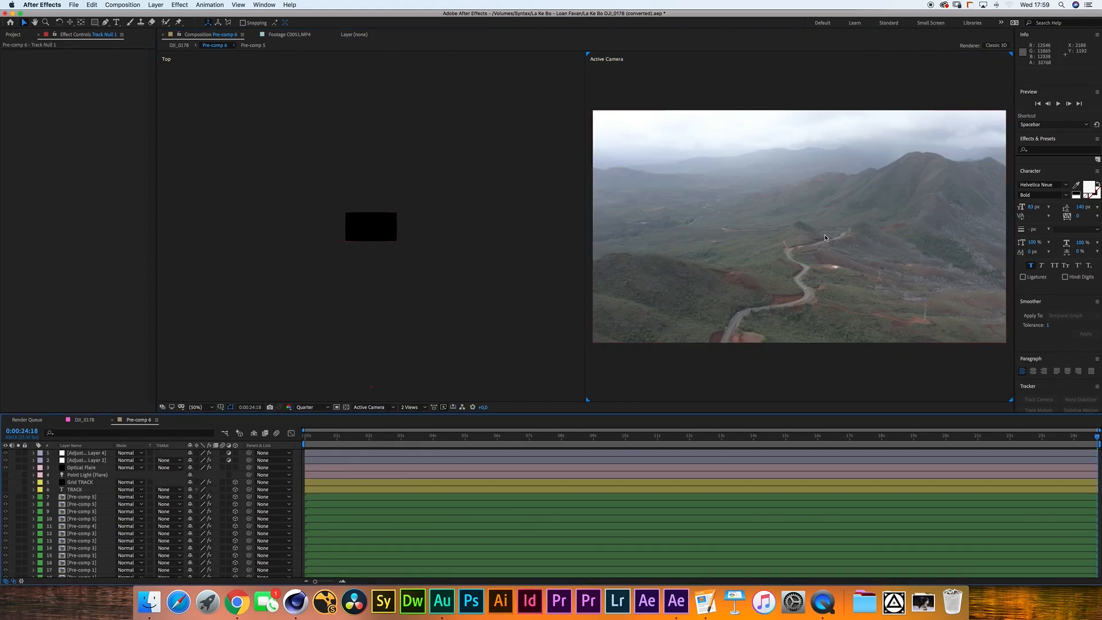
left_click(18, 490)
left_click(76, 490)
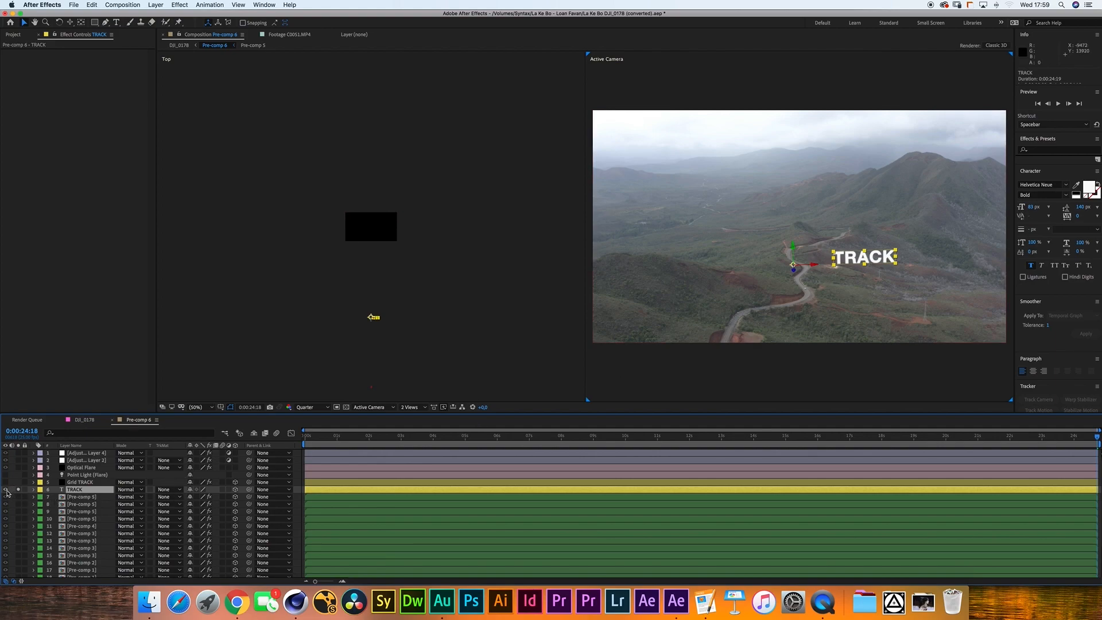
left_click(79, 483)
left_click_drag(19, 483, 18, 489)
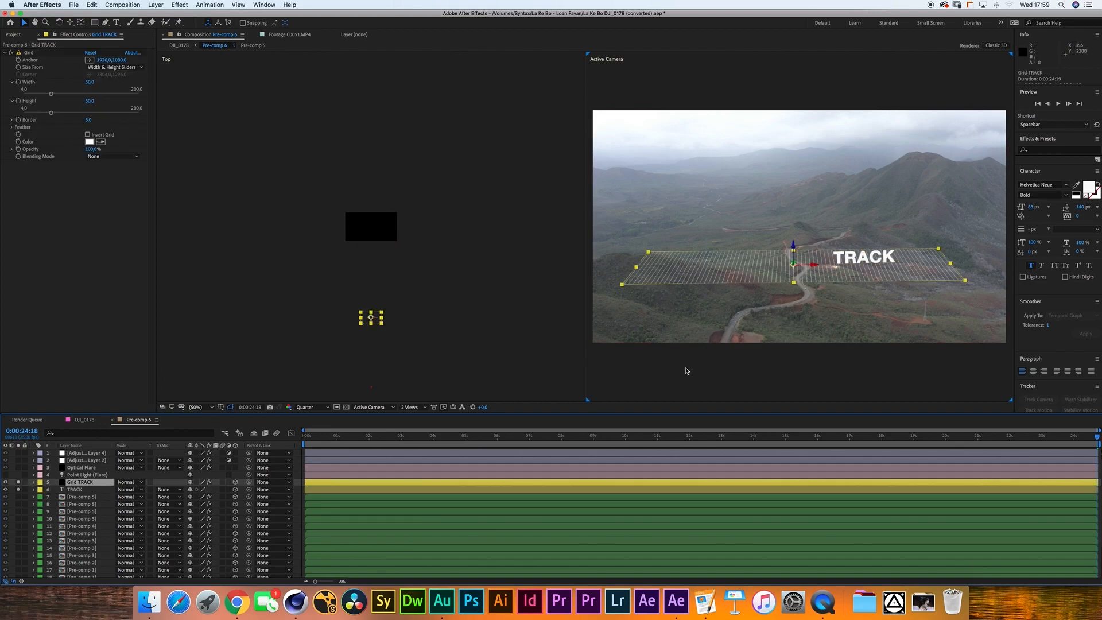
left_click(709, 379)
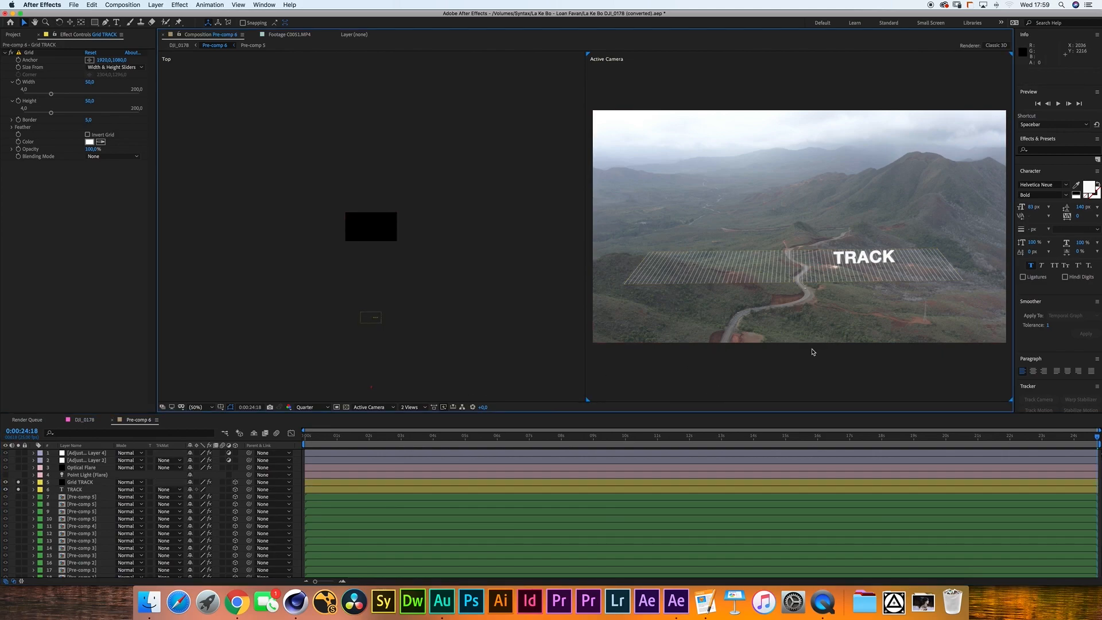
key("space")
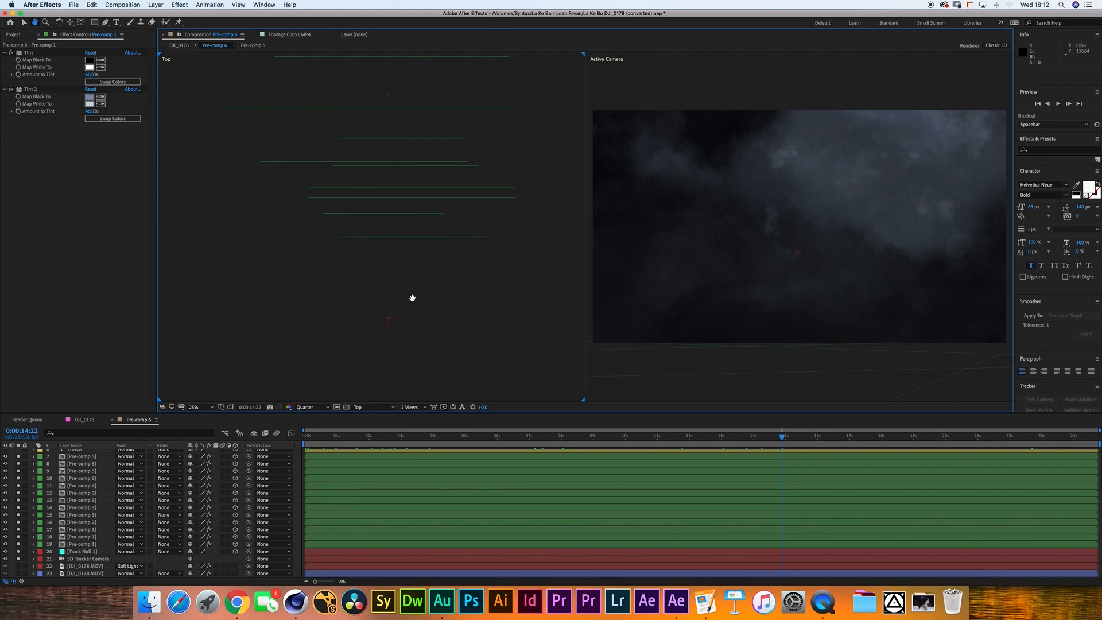
Step: Examine the depth spacing of the cloud layers in the Top view and scrub the composition from its start to its end
left_click_drag(403, 187, 391, 282)
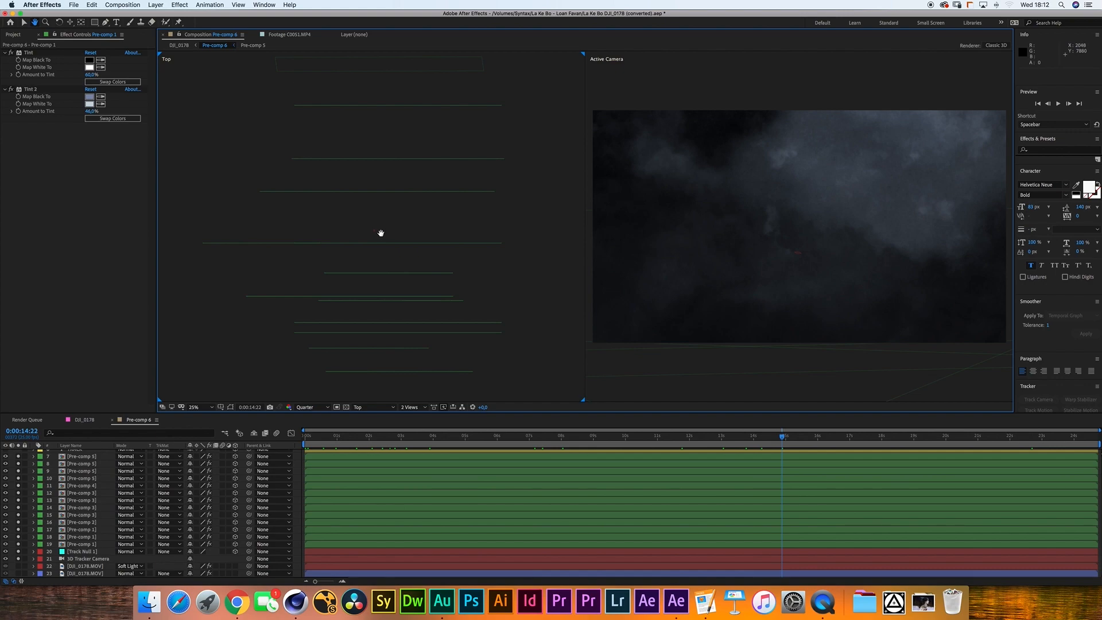
left_click_drag(396, 225, 396, 339)
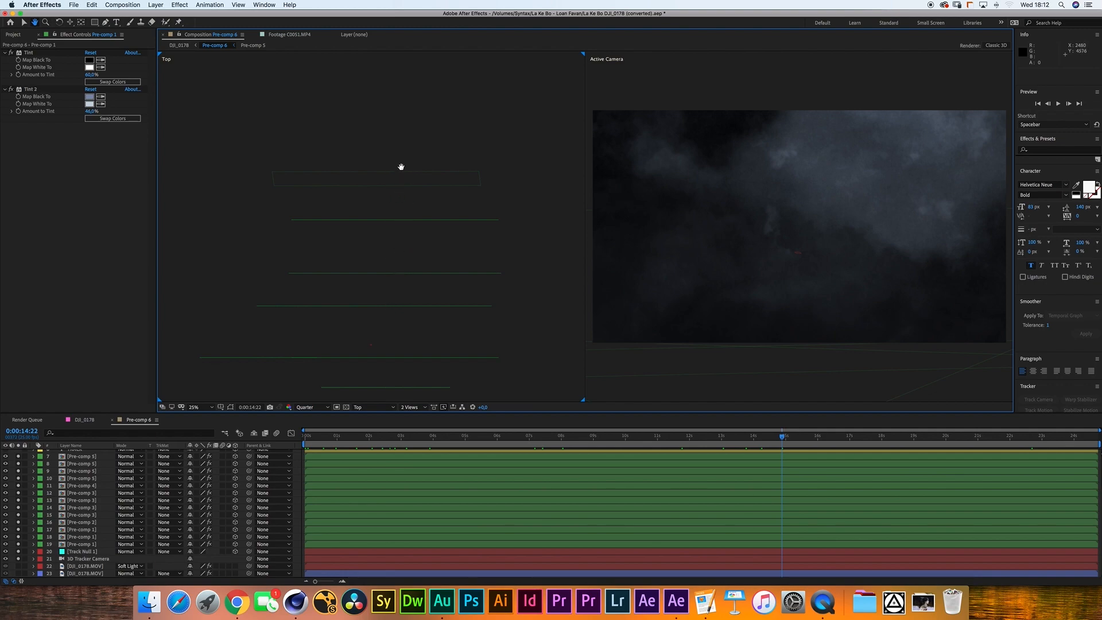
left_click_drag(414, 333, 425, 187)
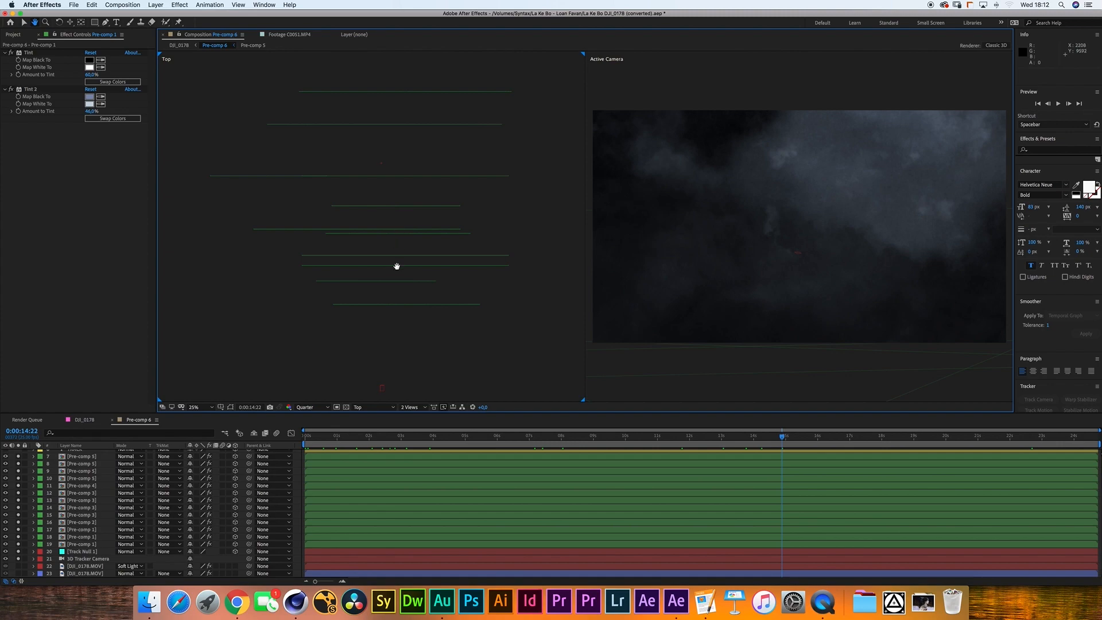
left_click_drag(781, 436, 305, 436)
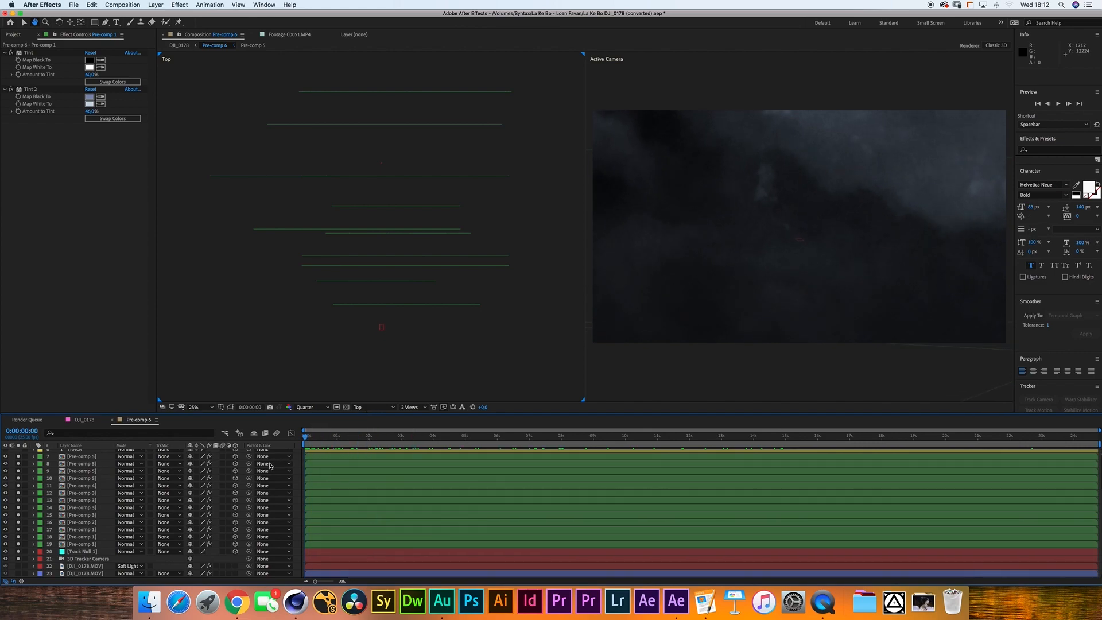
left_click_drag(273, 462, 1061, 461)
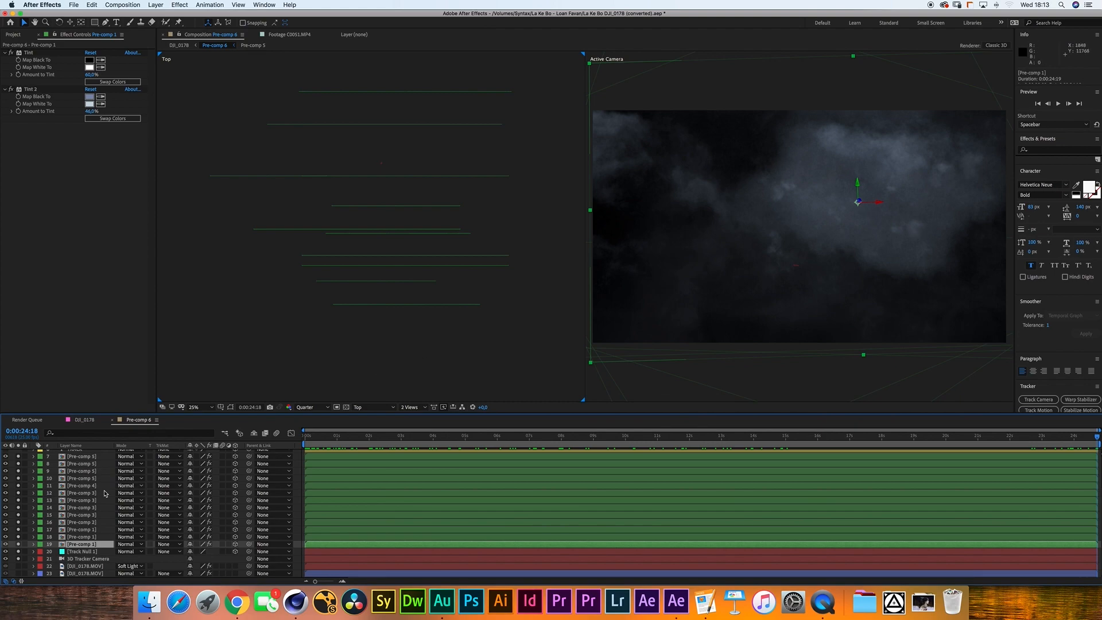
Step: Open the Pre-comp 1 cloud composition to view its luma-matted cloud image
double_click(80, 550)
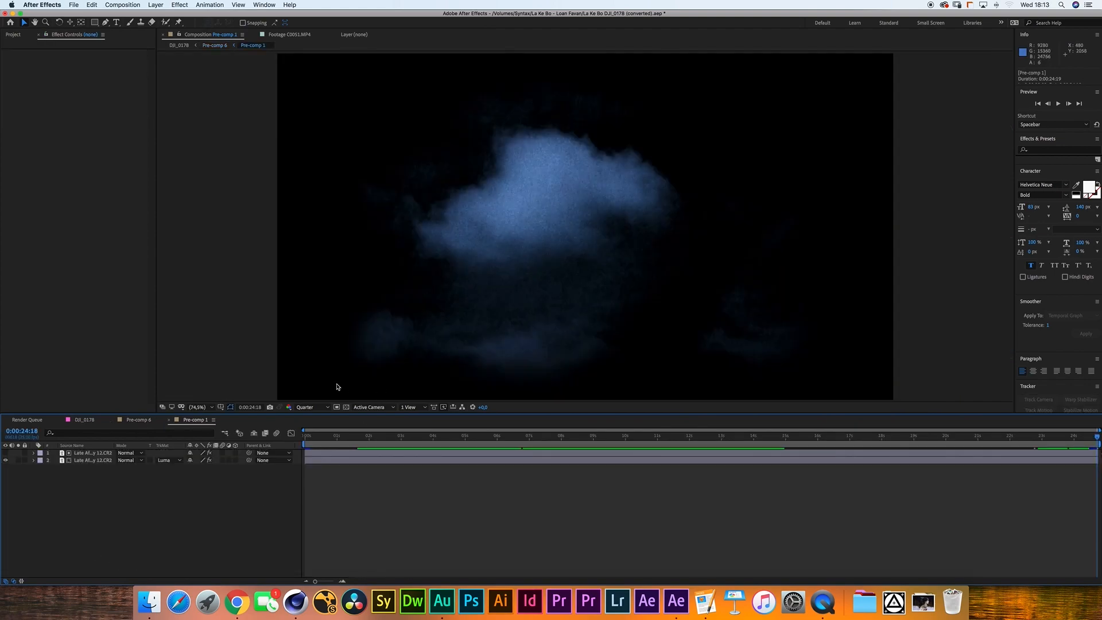
left_click(370, 334)
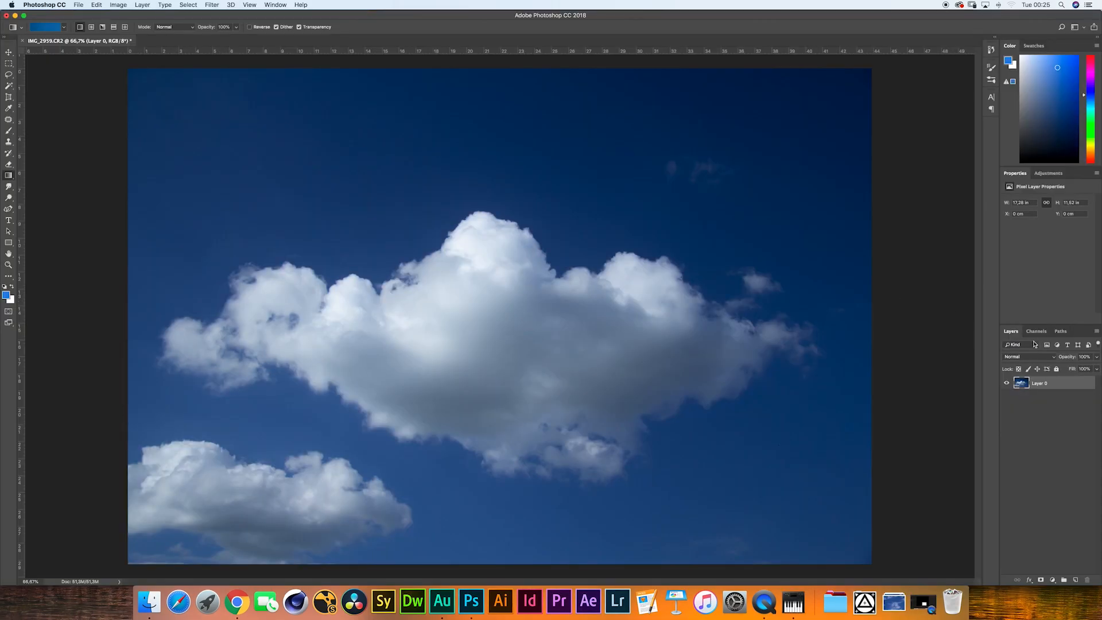
Step: In Photoshop, compare the green, blue and red channels of the cloud photo and duplicate the red channel
left_click(1044, 367)
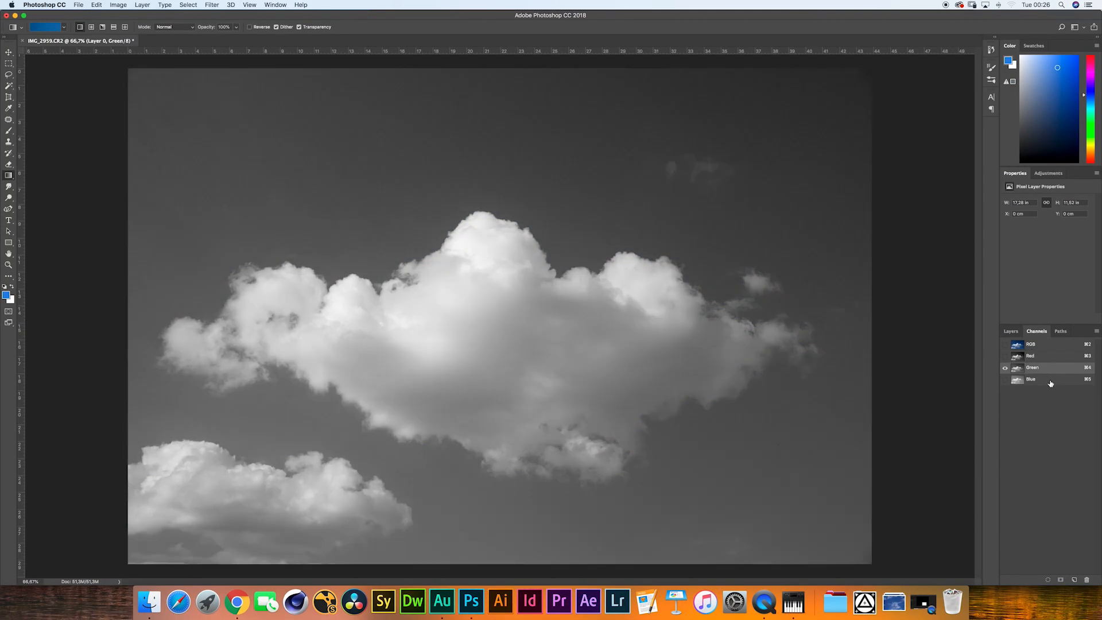
left_click(1049, 381)
left_click(1041, 357)
left_click_drag(1020, 359, 1074, 580)
Step: Apply Levels to the duplicated red channel, raising the input black point and setting the input white point to 183
left_click(119, 5)
mouse_move(129, 28)
left_click(241, 39)
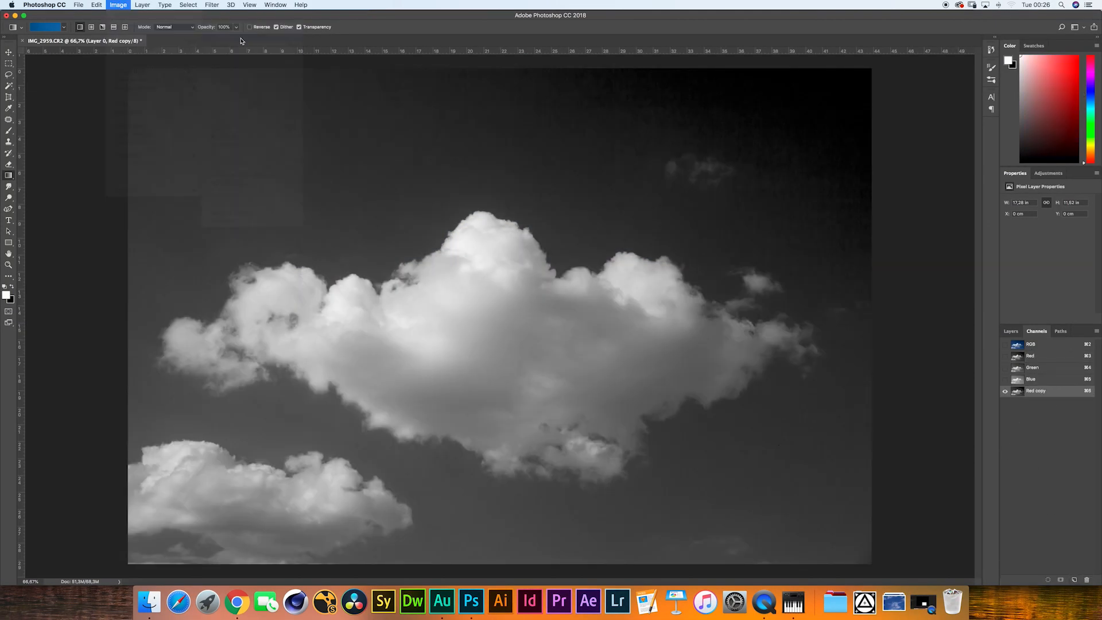
left_click_drag(721, 191, 756, 191)
left_click_drag(830, 191, 799, 192)
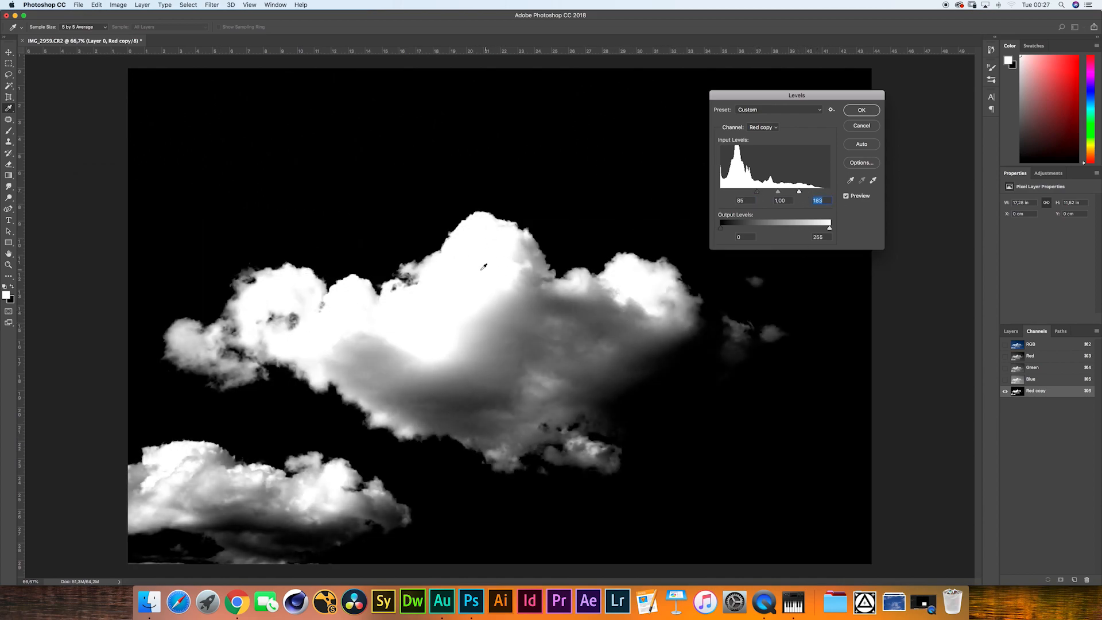
left_click_drag(756, 192, 752, 193)
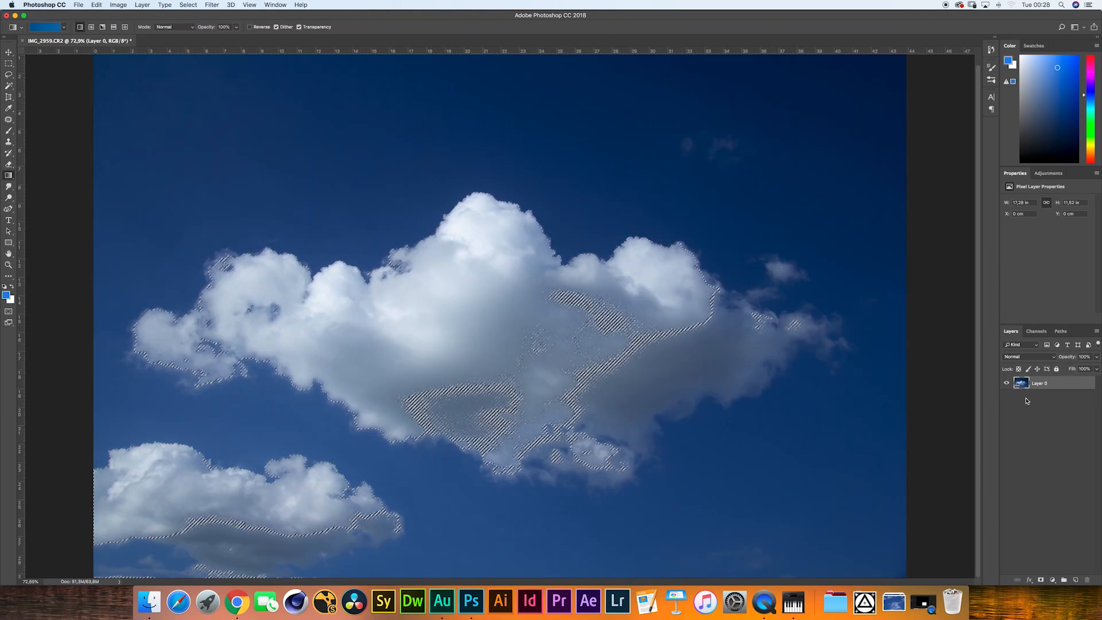
left_click(1006, 396)
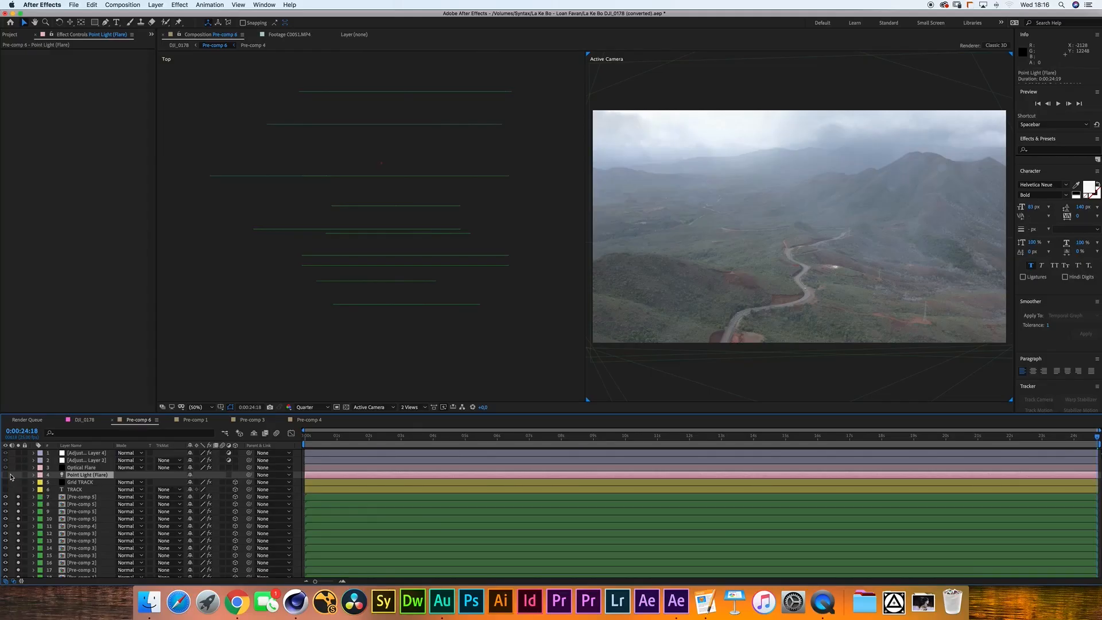
Step: In After Effects, turn on the Point Light (Flare) layer and locate the light in the Top view
left_click(7, 475)
key("space")
left_click_drag(391, 134, 417, 390)
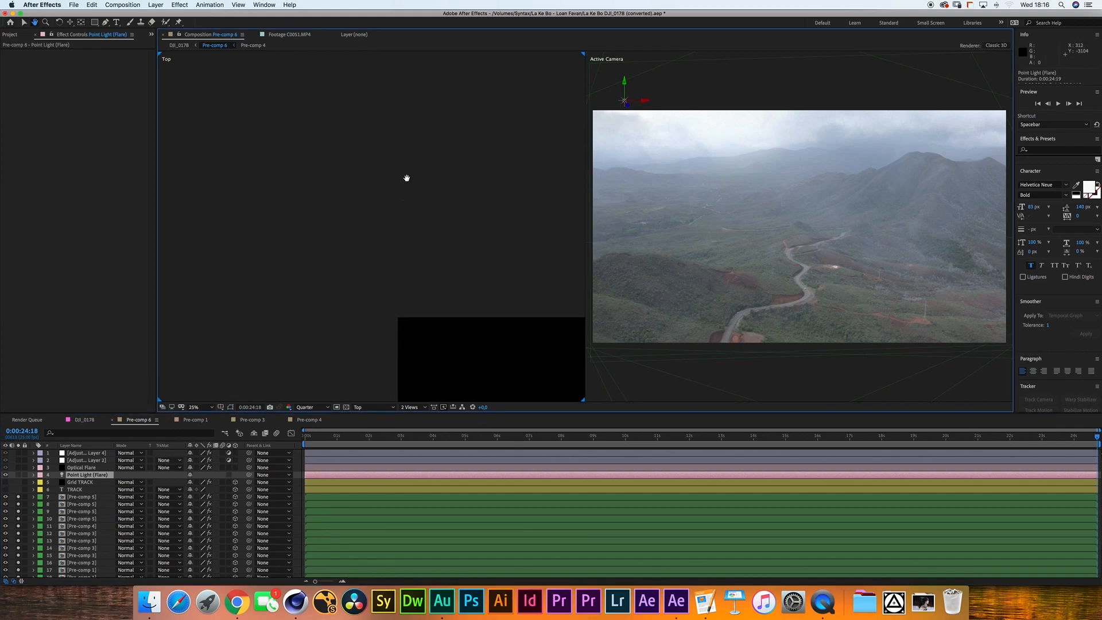
left_click_drag(406, 178, 367, 117)
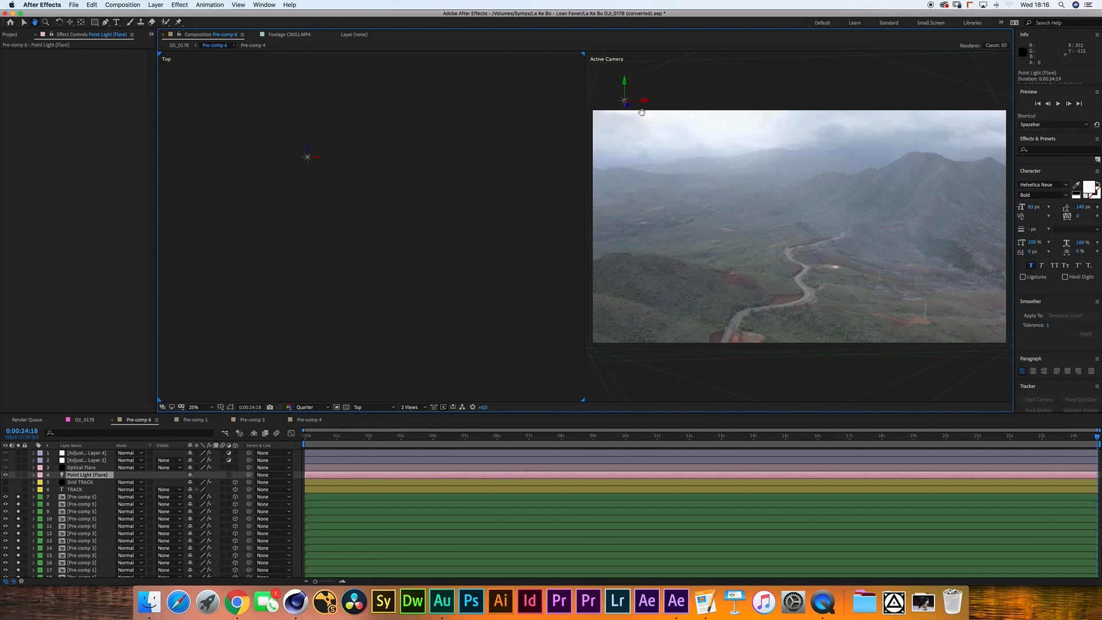
key("v")
Step: Solo the Optical Flare layer and inspect its lens objects in the Optical Flares options, repositioning the flare in the preview
left_click(69, 468)
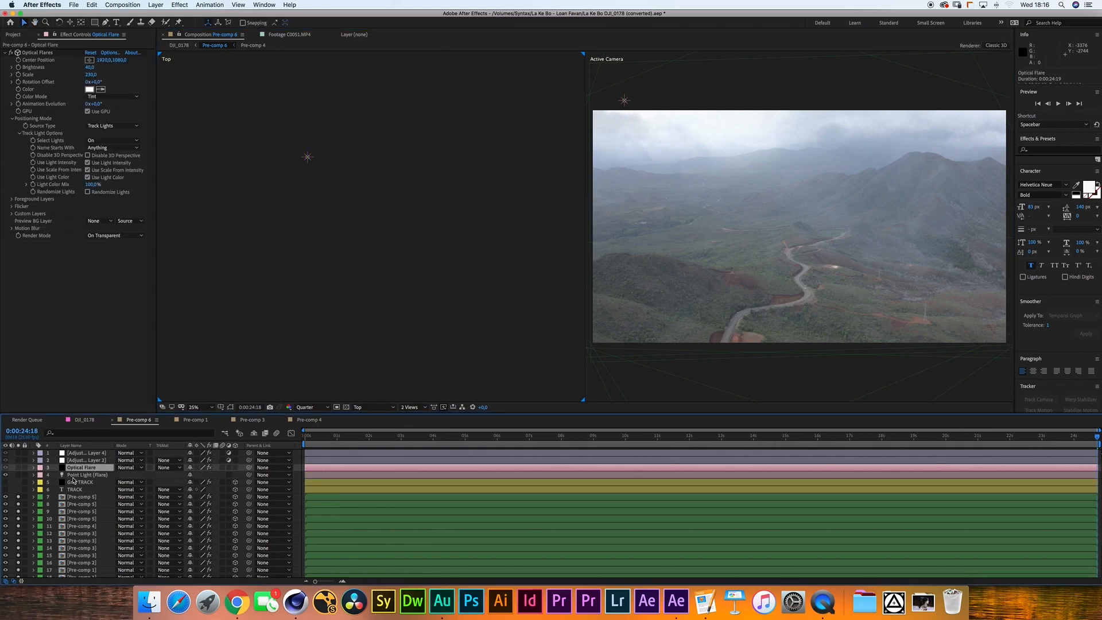
left_click(18, 468)
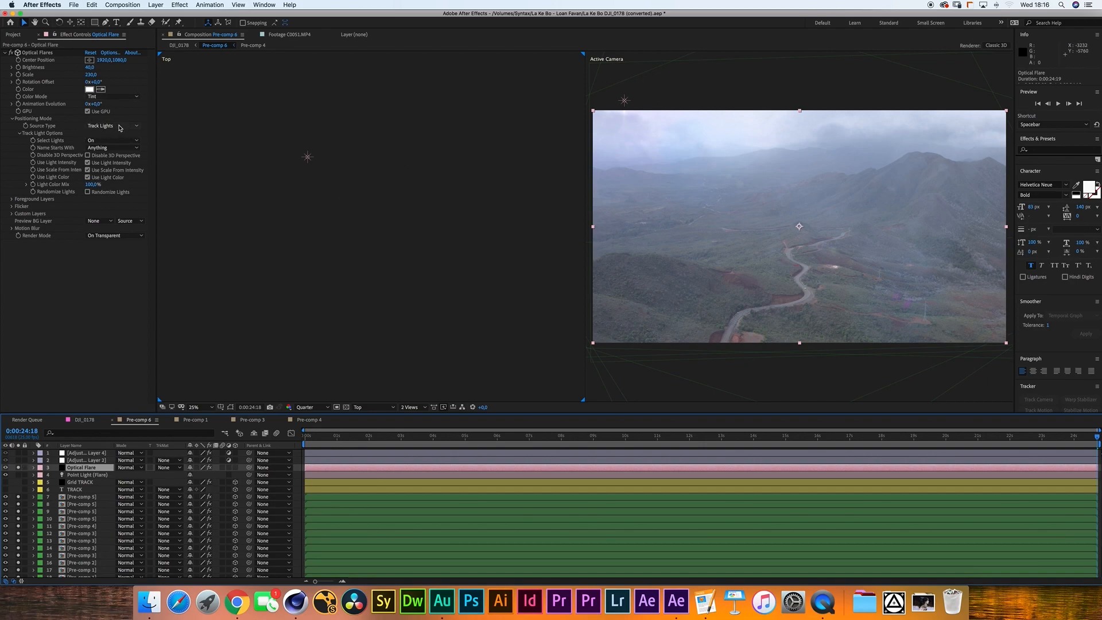
left_click(110, 53)
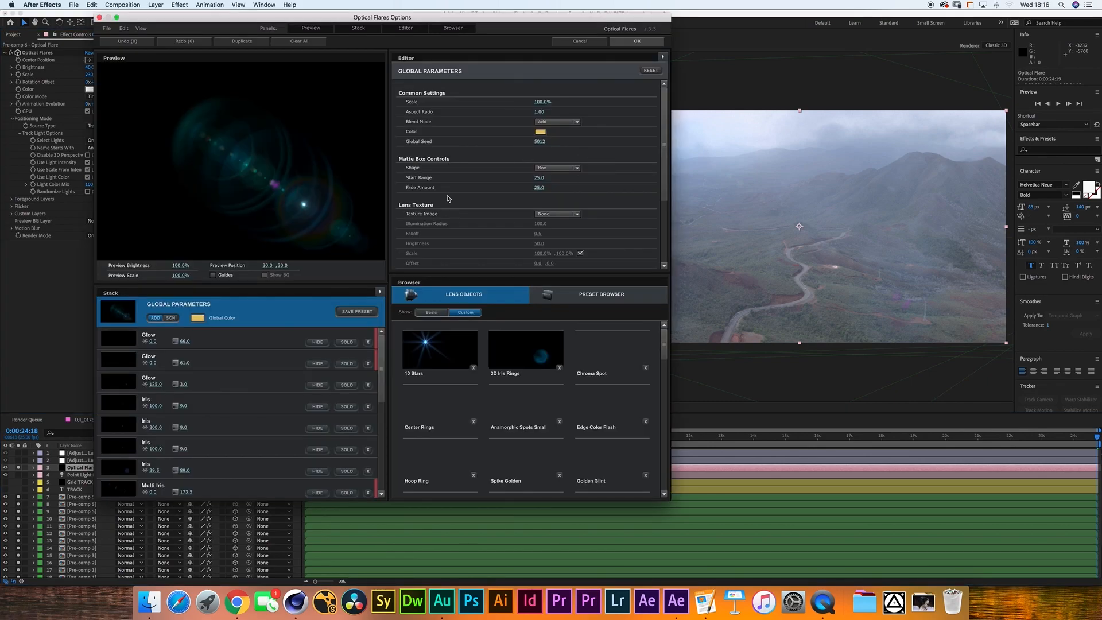
left_click_drag(304, 207, 182, 131)
mouse_move(380, 370)
left_mouse_down()
mouse_move(378, 457)
mouse_move(383, 355)
left_mouse_up()
left_click(637, 41)
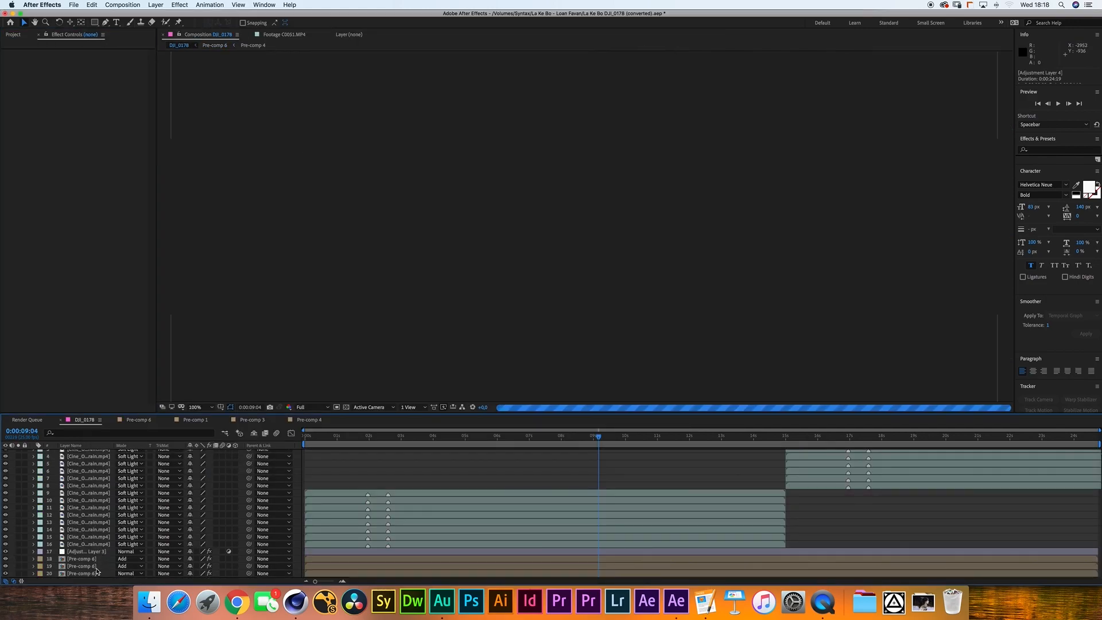
Step: Compare the Bezier Warp, Shift Channels and Optics Compensation effects across the three Pre-comp 6 layers in DJI_0178
left_click(86, 574)
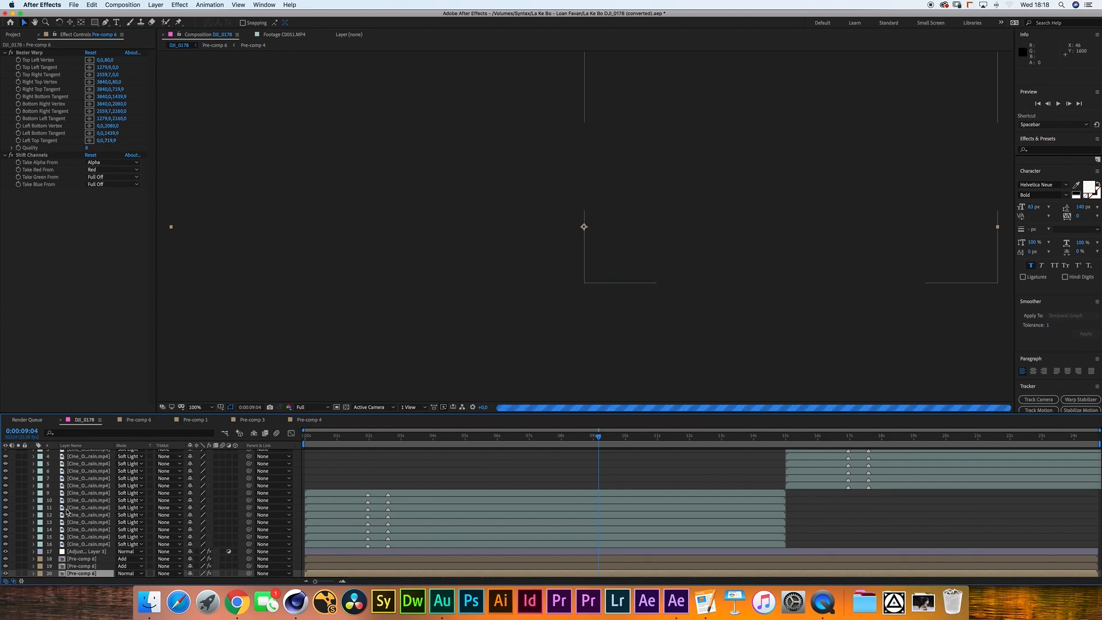
left_click(95, 567)
left_click(97, 559)
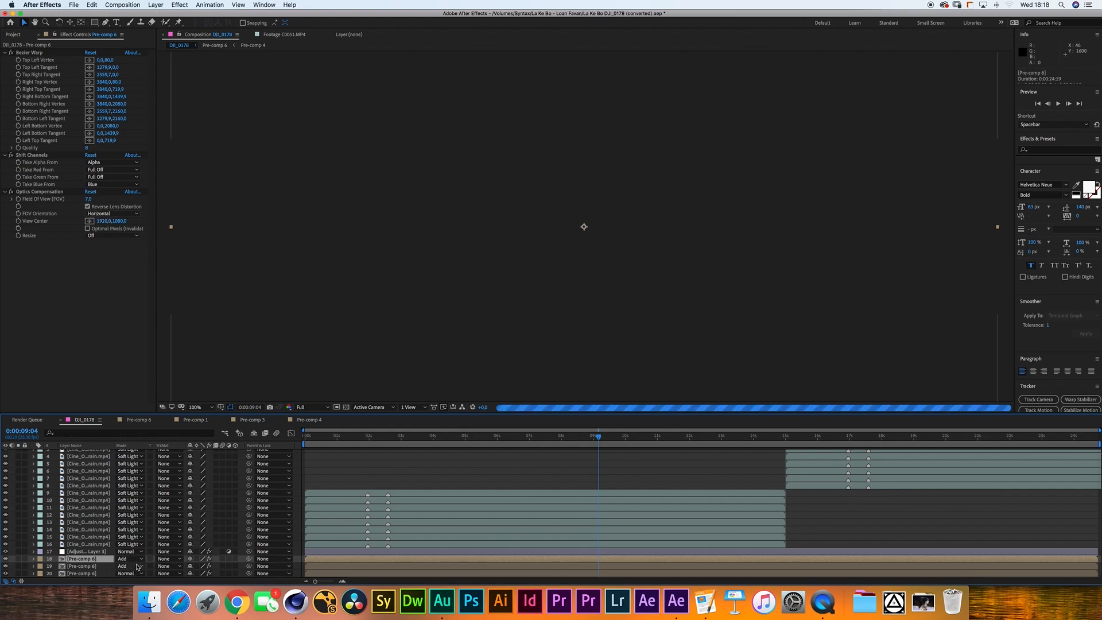
Step: Examine the mask shape and mask feather of the Exposure adjustment layer above the Pre-comp 6 layers, and the grain layer above it
left_click(217, 242)
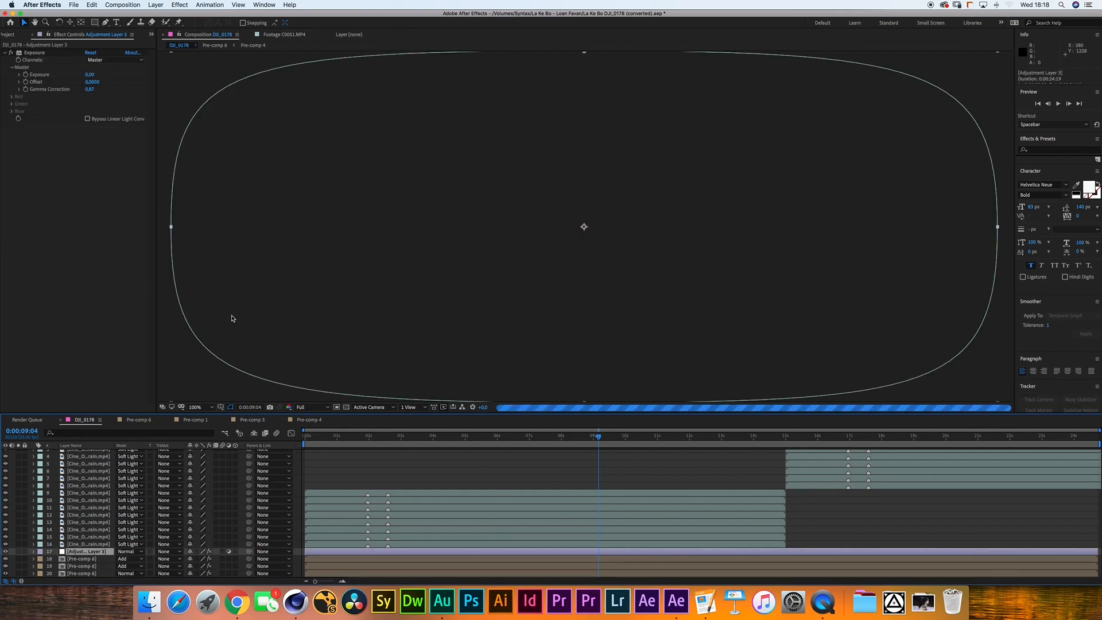
key("m")
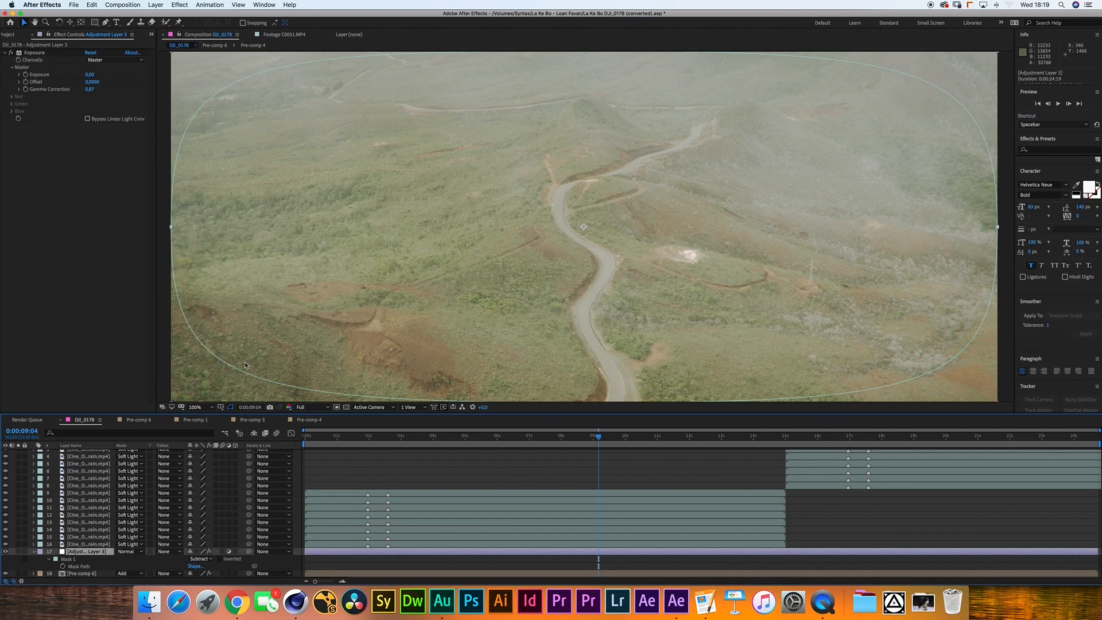
key("f")
left_click(96, 544)
key("super+shift+a")
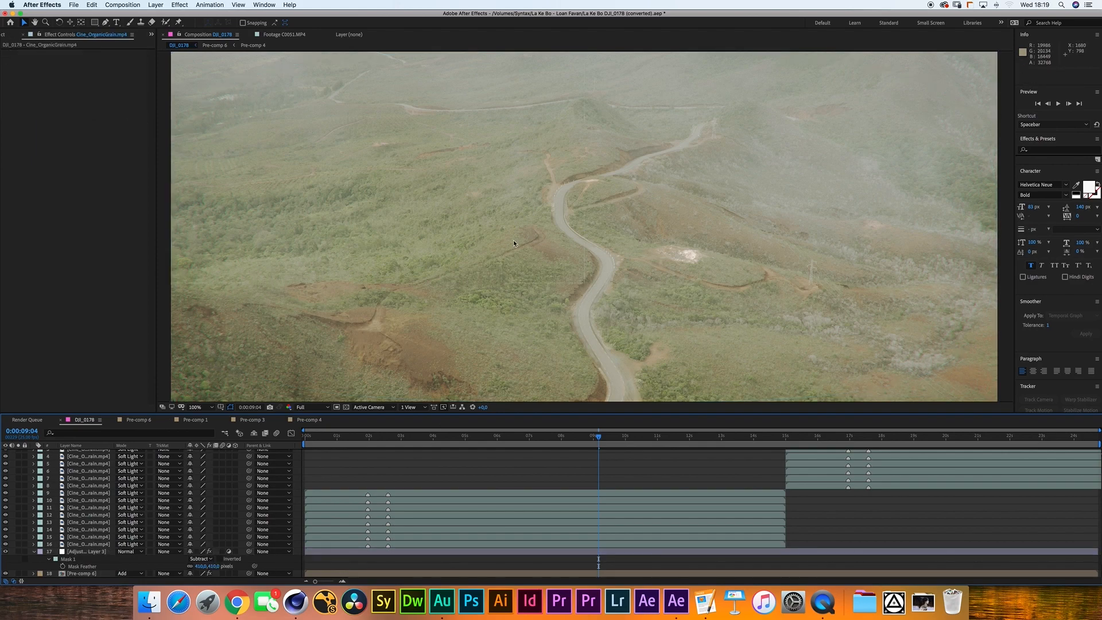